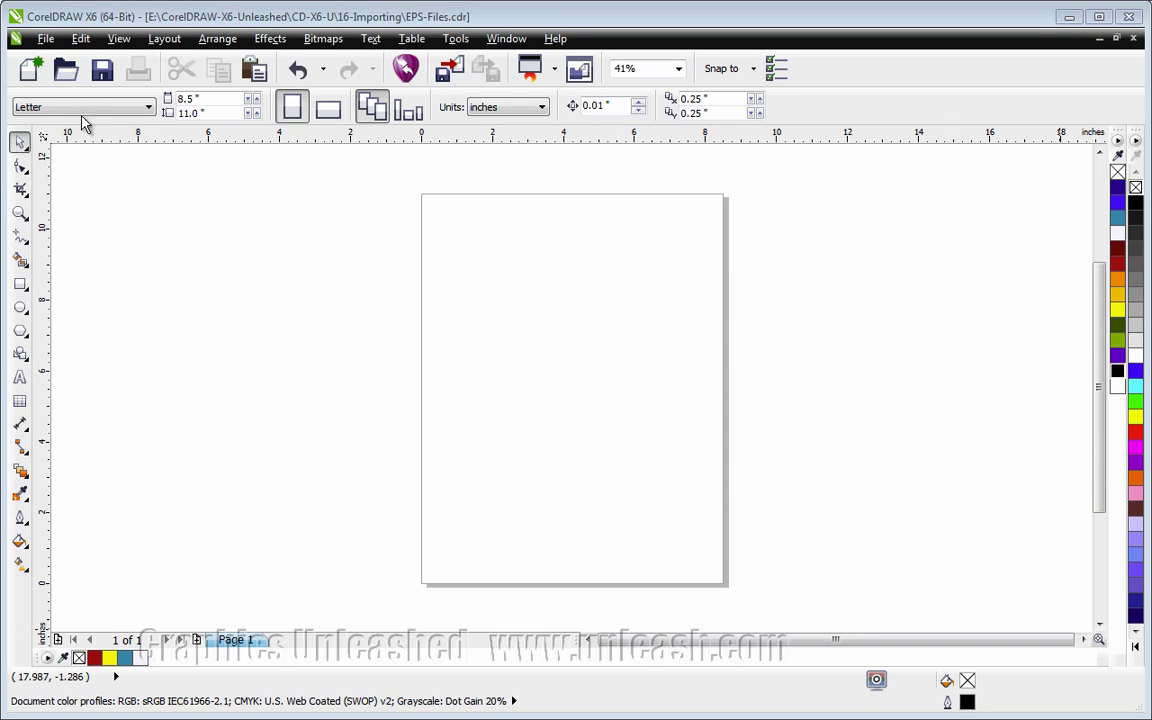
# Step: Import ASULogos.pdf from the 16-Importing folder
pyautogui.click(44, 40)
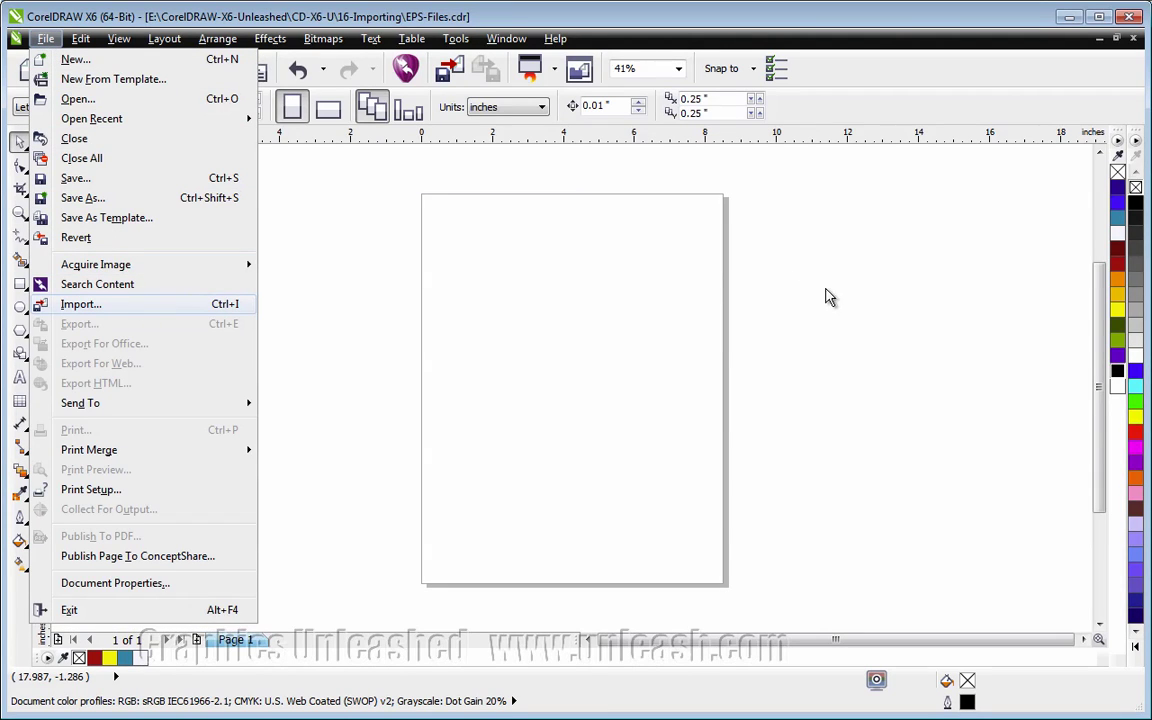
pyautogui.press('Return')
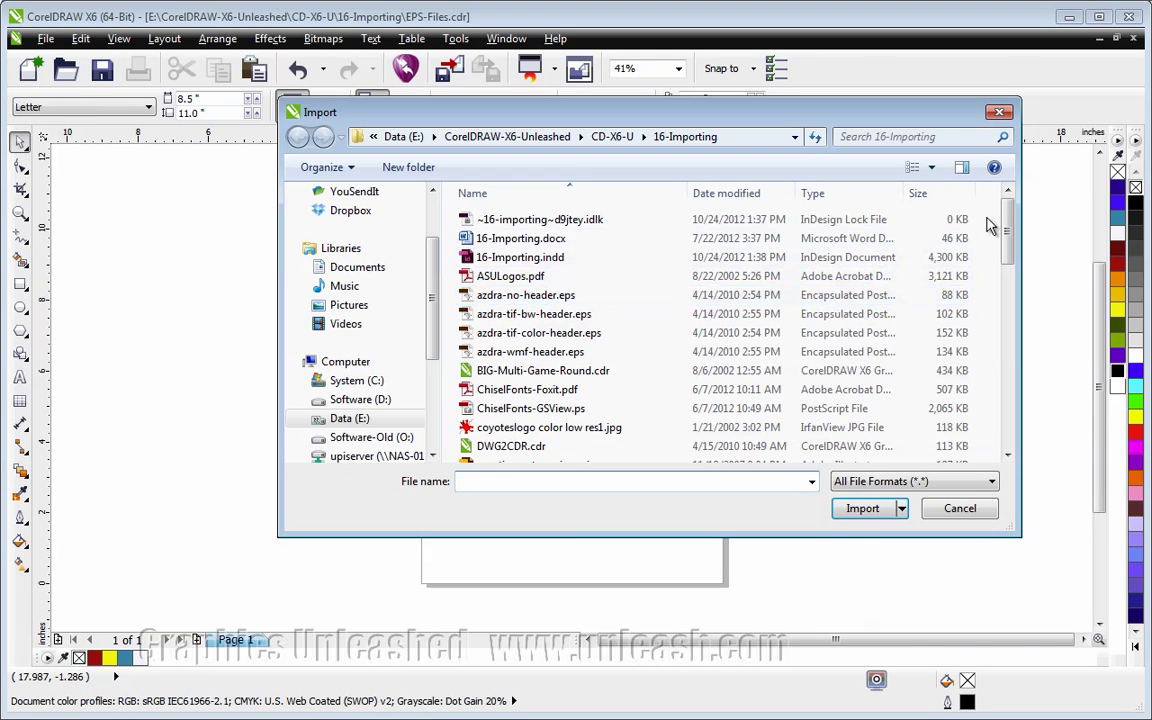
pyautogui.click(546, 281)
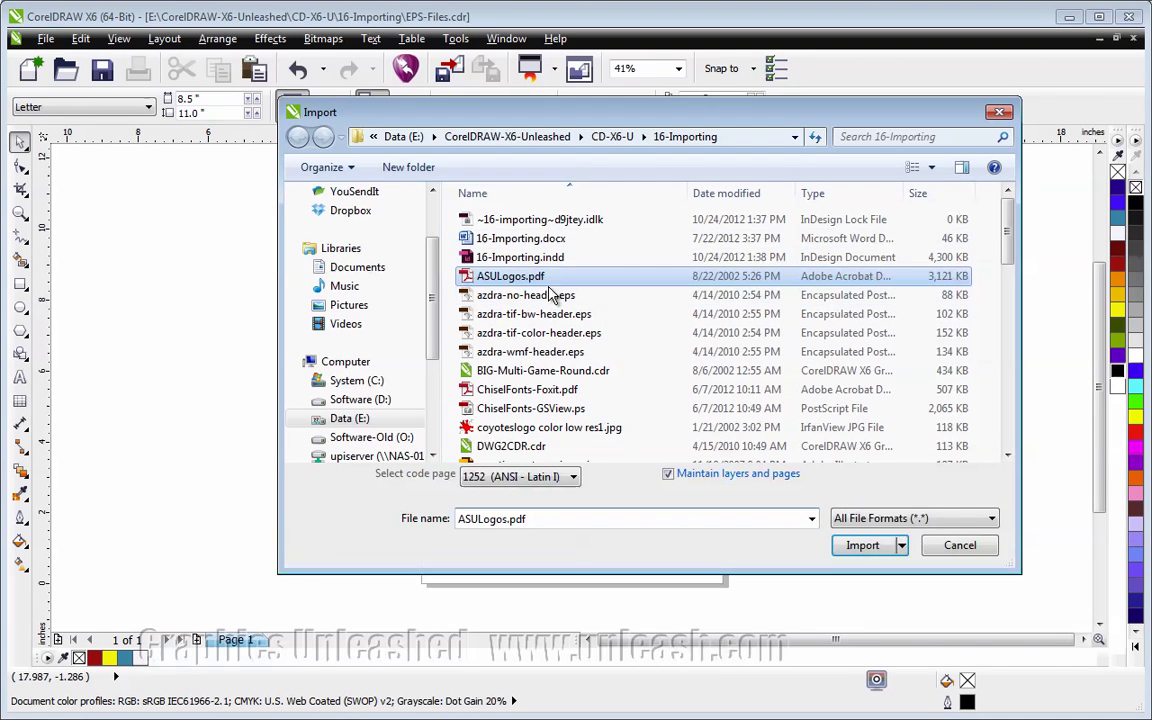
pyautogui.click(864, 548)
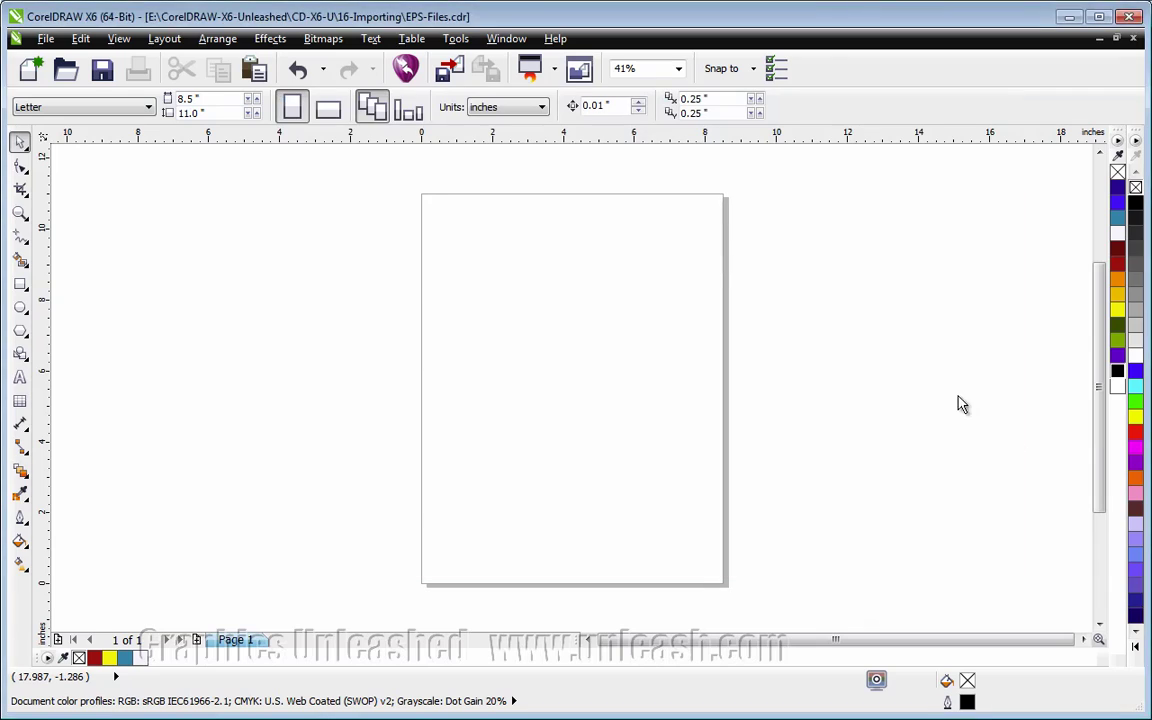
# Step: Move the Import PDF dialog for the 29-page file to the centre of the screen
pyautogui.moveTo(1090, 609); pyautogui.dragTo(577, 206)
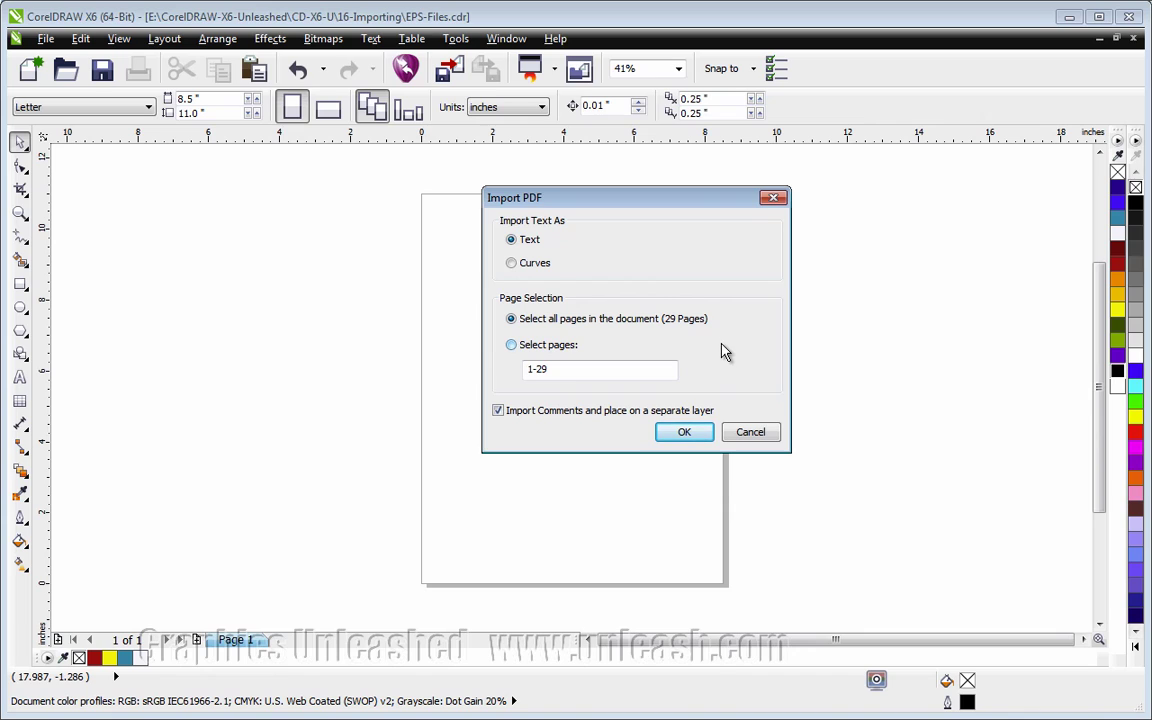
# Step: Set the PDF import to Select pages with range 3-5 and confirm
pyautogui.click(600, 369)
pyautogui.write('3')
pyautogui.moveTo(540, 370); pyautogui.dragTo(568, 371)
pyautogui.write('5')
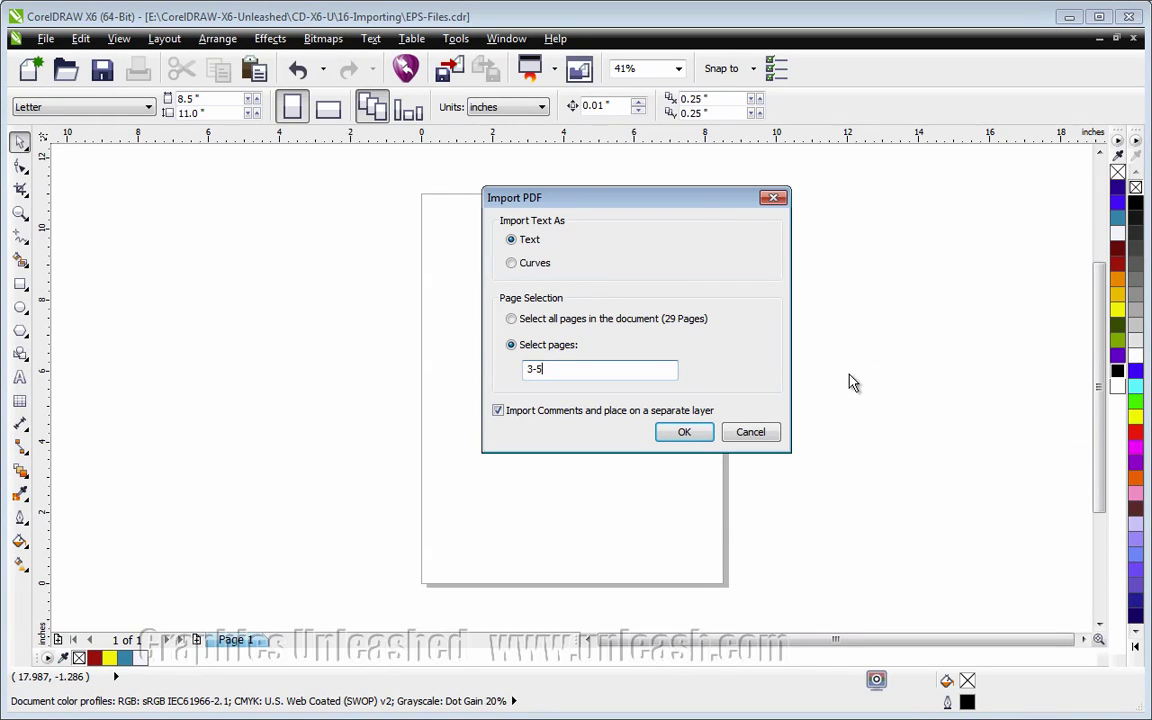
pyautogui.click(684, 432)
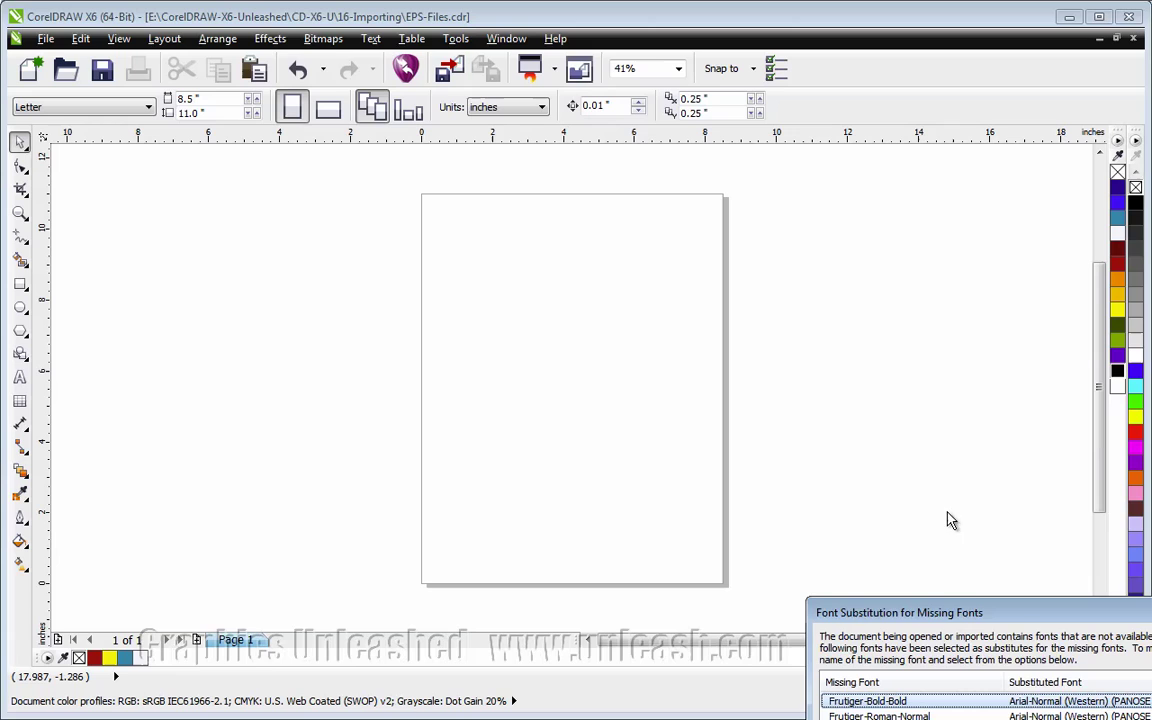
# Step: Center the Font Substitution dialog and set Frutiger-Bold-Bold to use a manually chosen substitute
pyautogui.moveTo(979, 616); pyautogui.dragTo(534, 162)
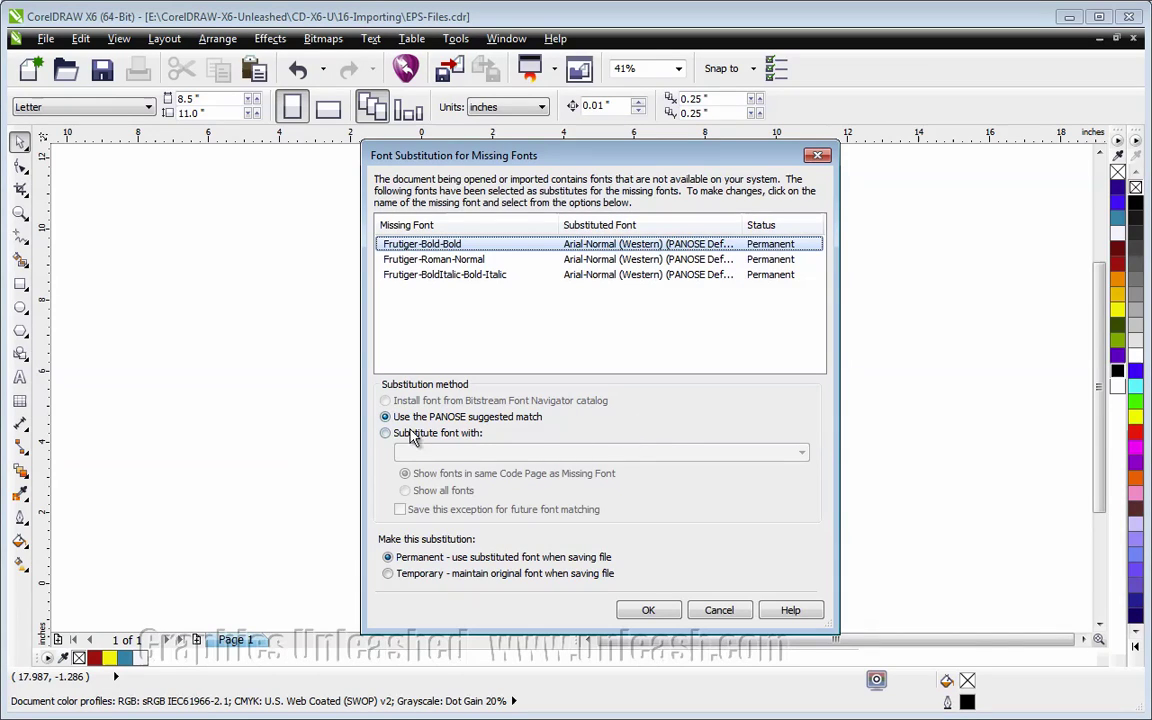
pyautogui.click(450, 433)
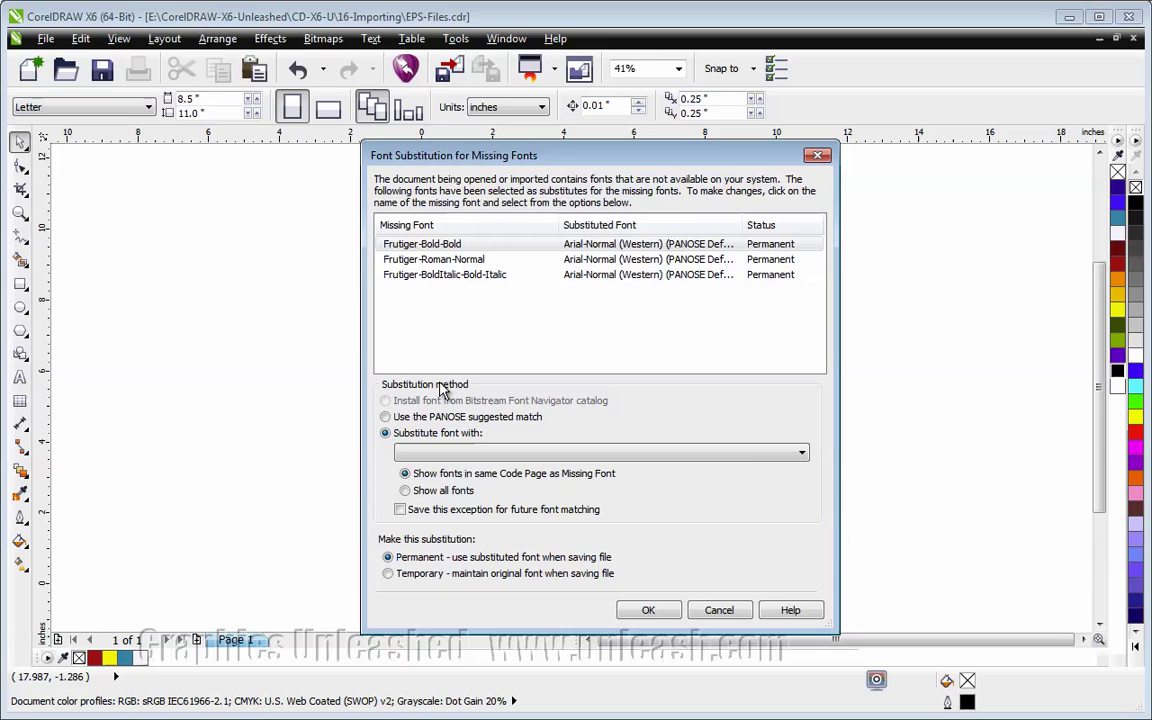
# Step: Replace Frutiger-Bold-Bold with Frutiger LT Std 55 Roman-ExtraBold and accept the font substitutions
pyautogui.click(800, 453)
pyautogui.moveTo(801, 470); pyautogui.dragTo(801, 588)
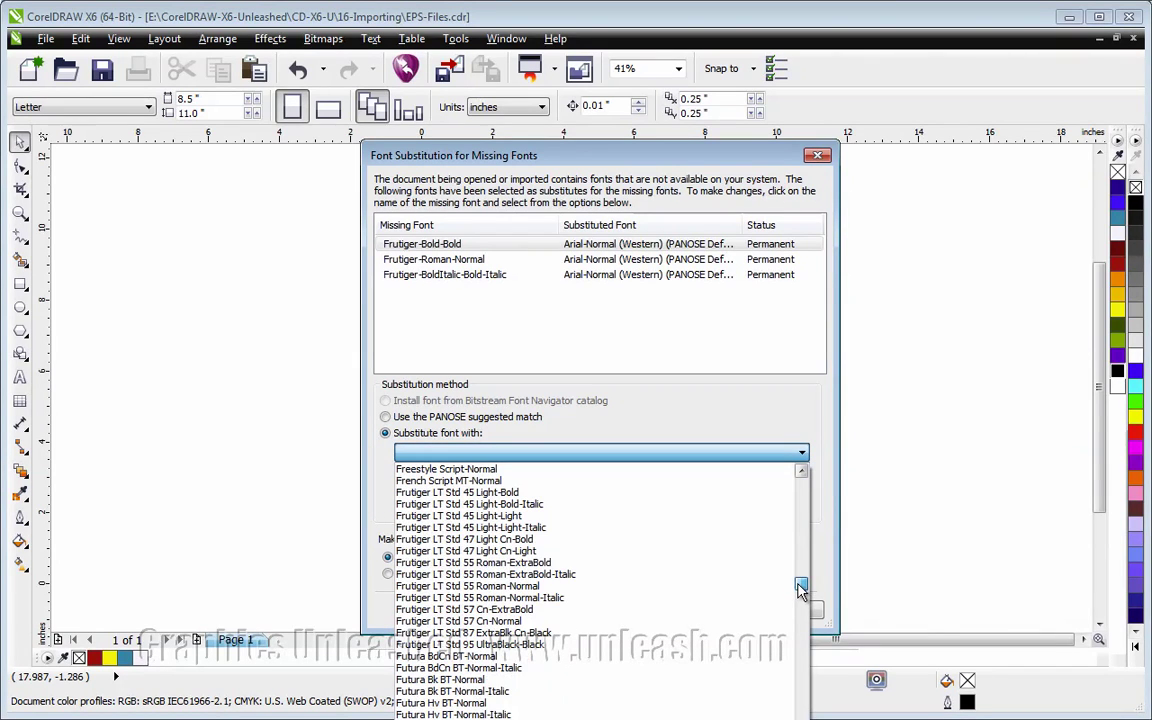
pyautogui.click(525, 564)
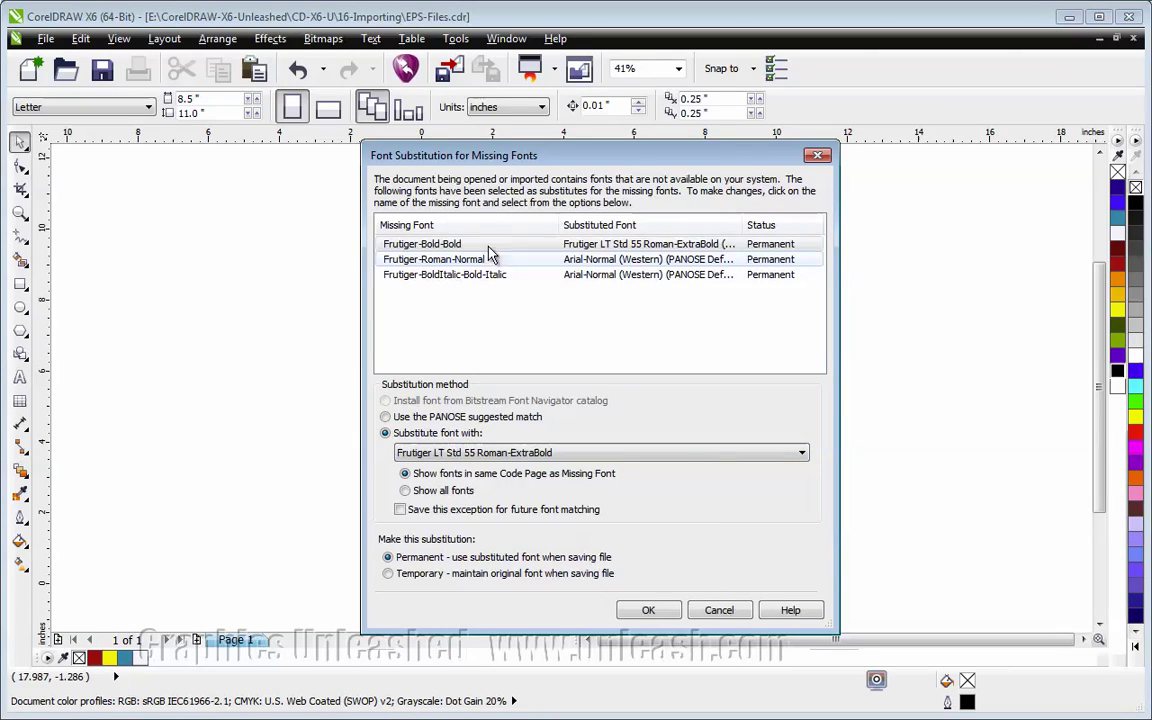
pyautogui.click(649, 611)
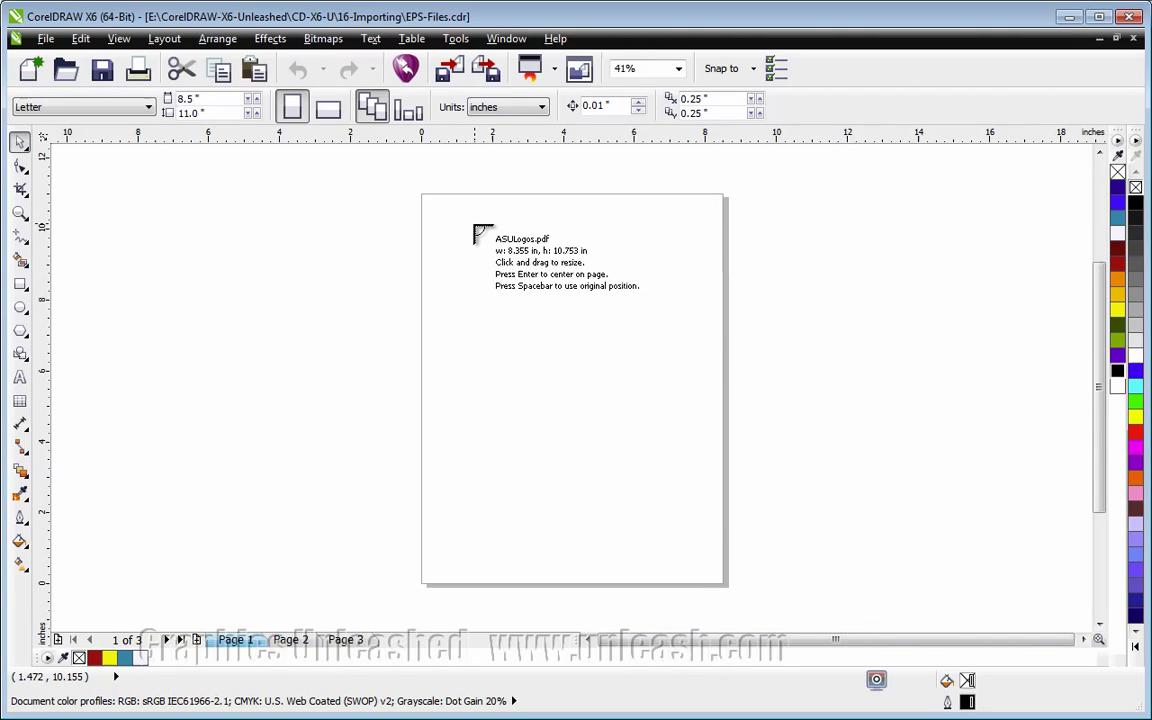
# Step: Place the imported PDF content on Page 1 and deselect it
pyautogui.click(426, 196)
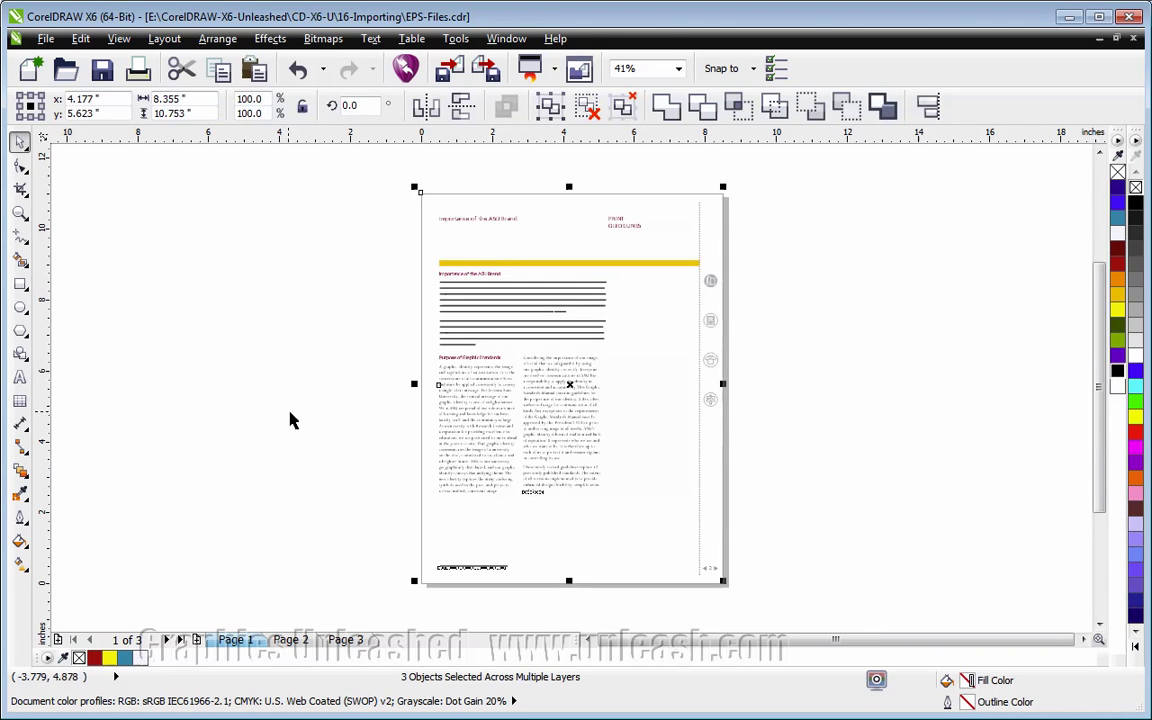
pyautogui.click(288, 418)
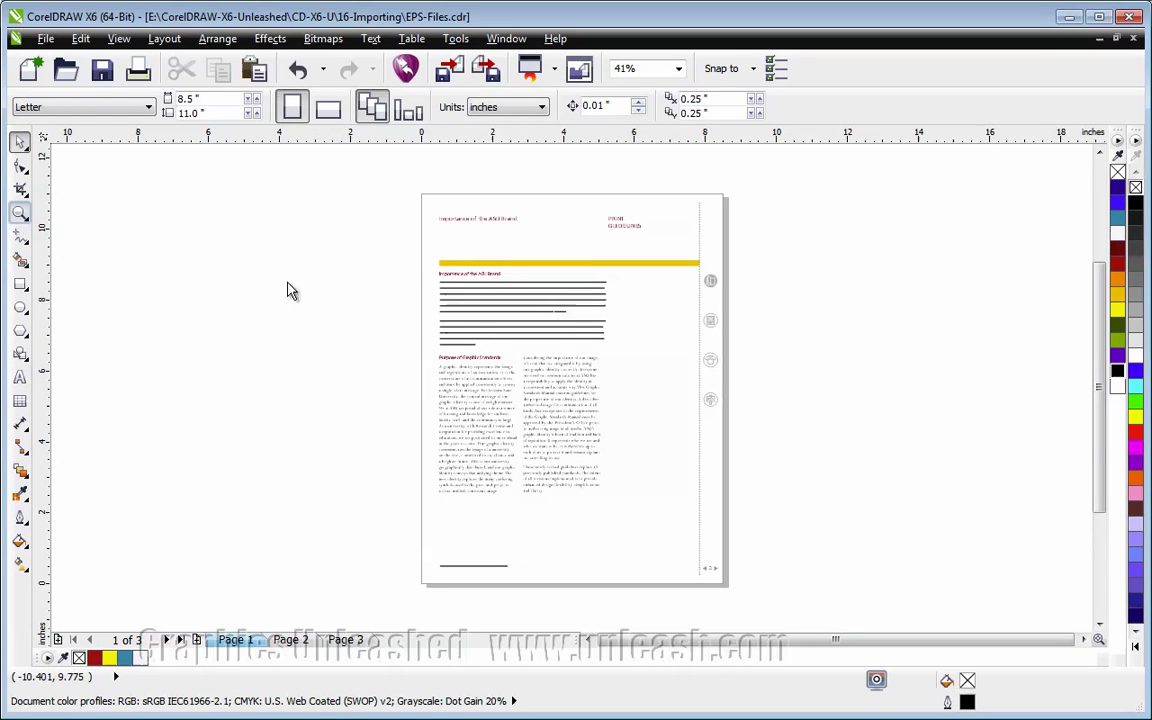
# Step: Zoom into the body paragraphs, select the 'graphic identity' text lines, then go to Page 2
pyautogui.press('z')
pyautogui.moveTo(427, 329); pyautogui.dragTo(576, 469)
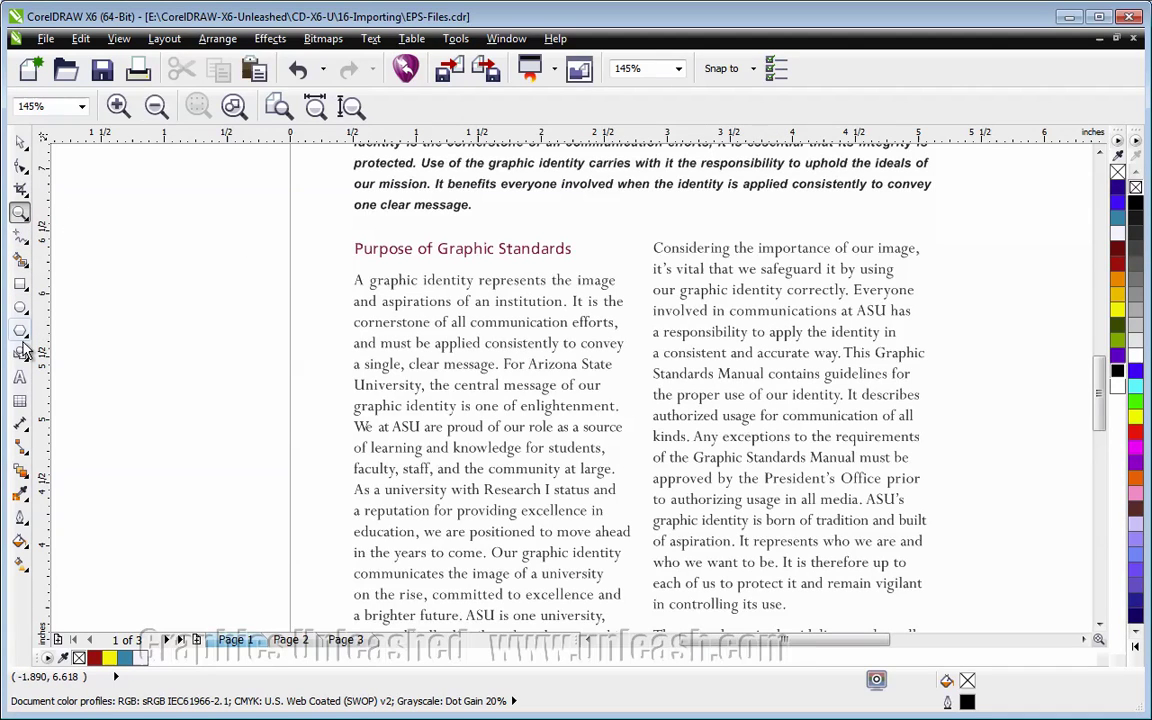
pyautogui.click(19, 377)
pyautogui.click(418, 280)
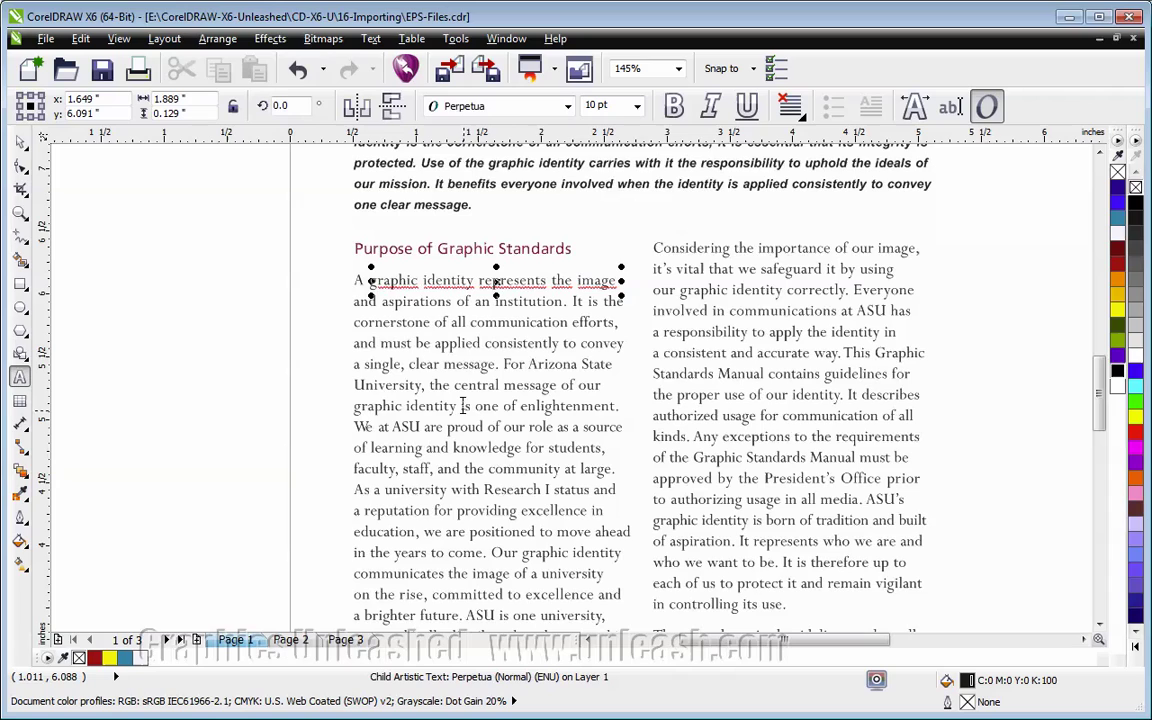
pyautogui.click(22, 141)
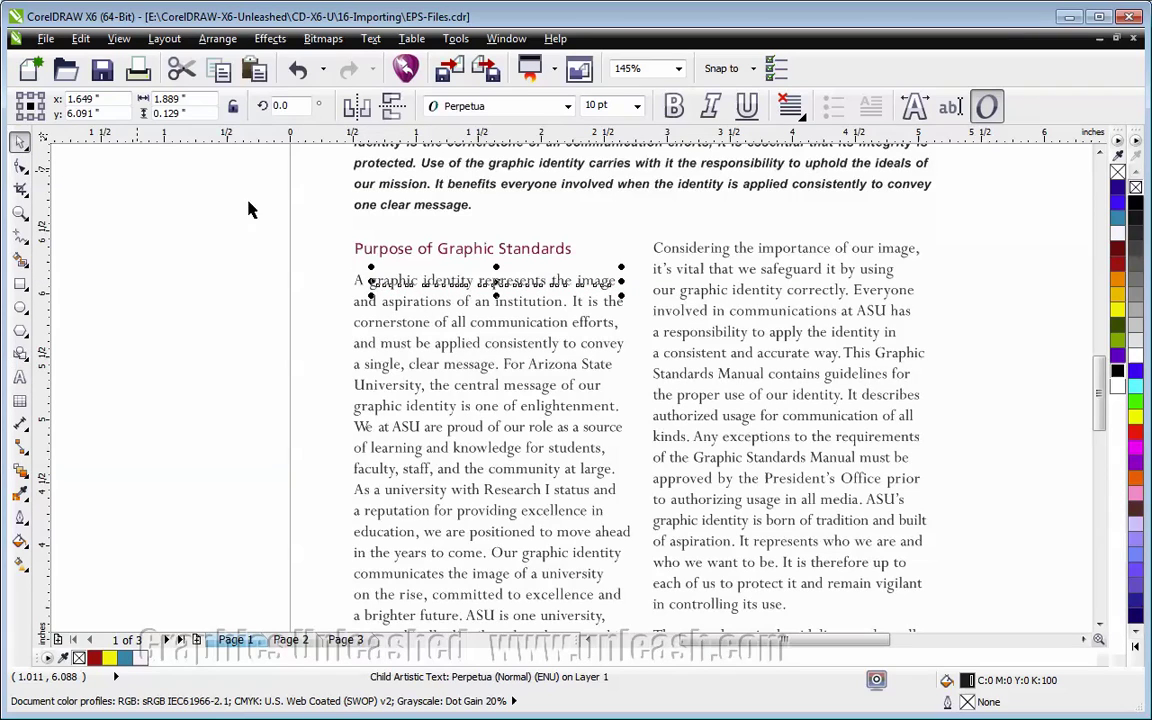
pyautogui.click(313, 284)
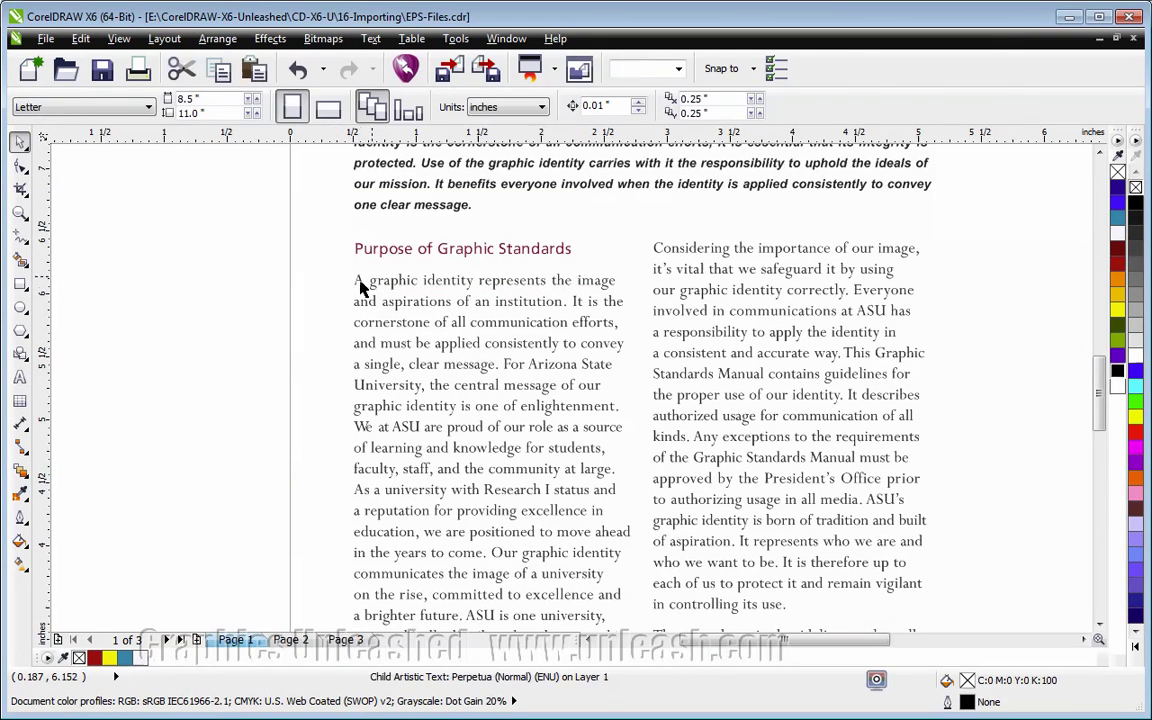
pyautogui.click(363, 281)
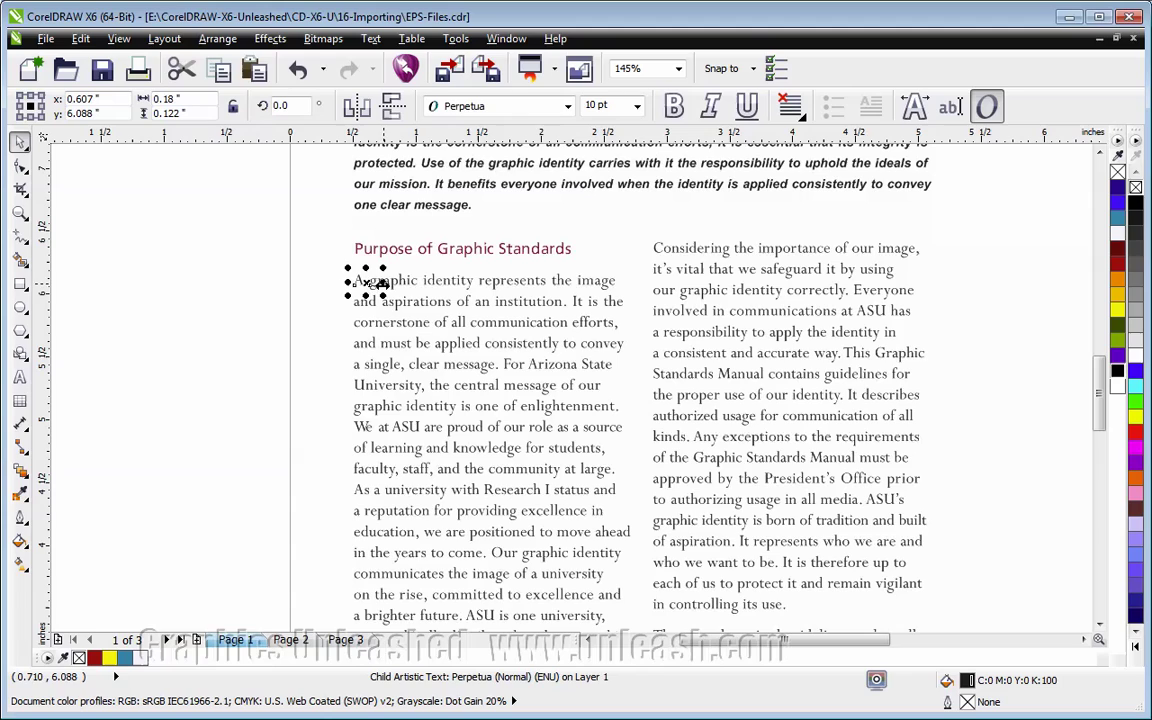
pyautogui.keyDown('ctrl'); pyautogui.click(433, 287); pyautogui.keyUp('ctrl')
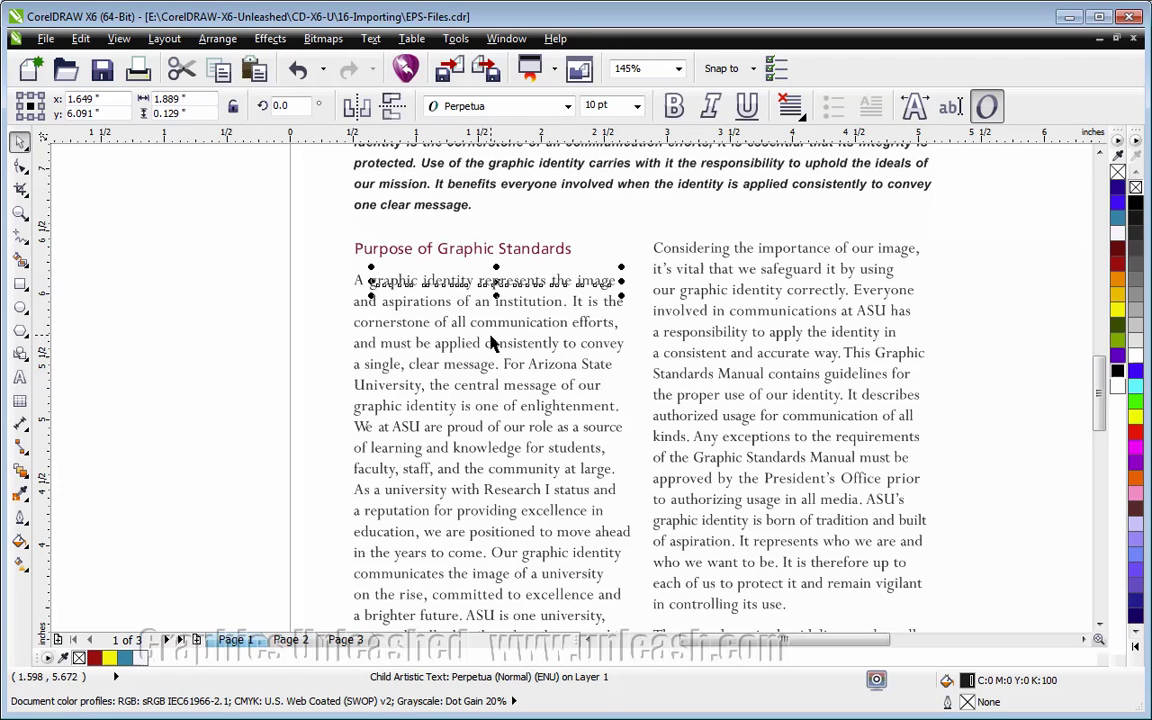
pyautogui.click(290, 639)
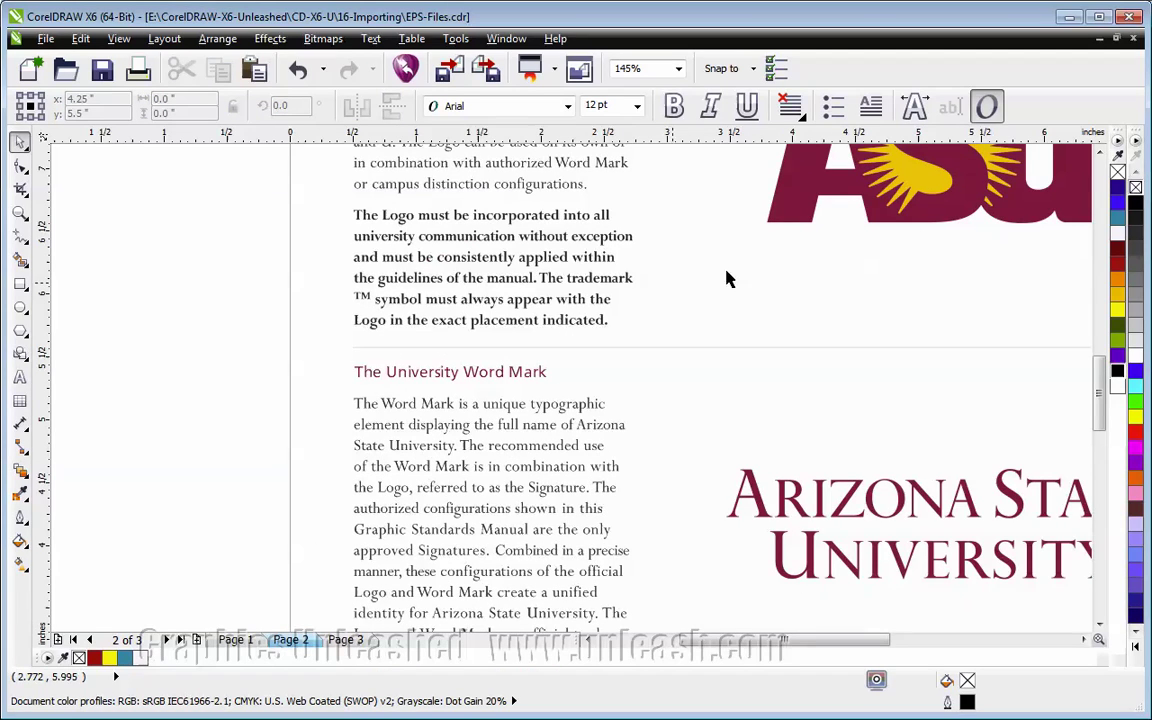
# Step: On Page 3, scroll to and select the Sun Devil mascot beside The Athletic Mascot
pyautogui.click(348, 640)
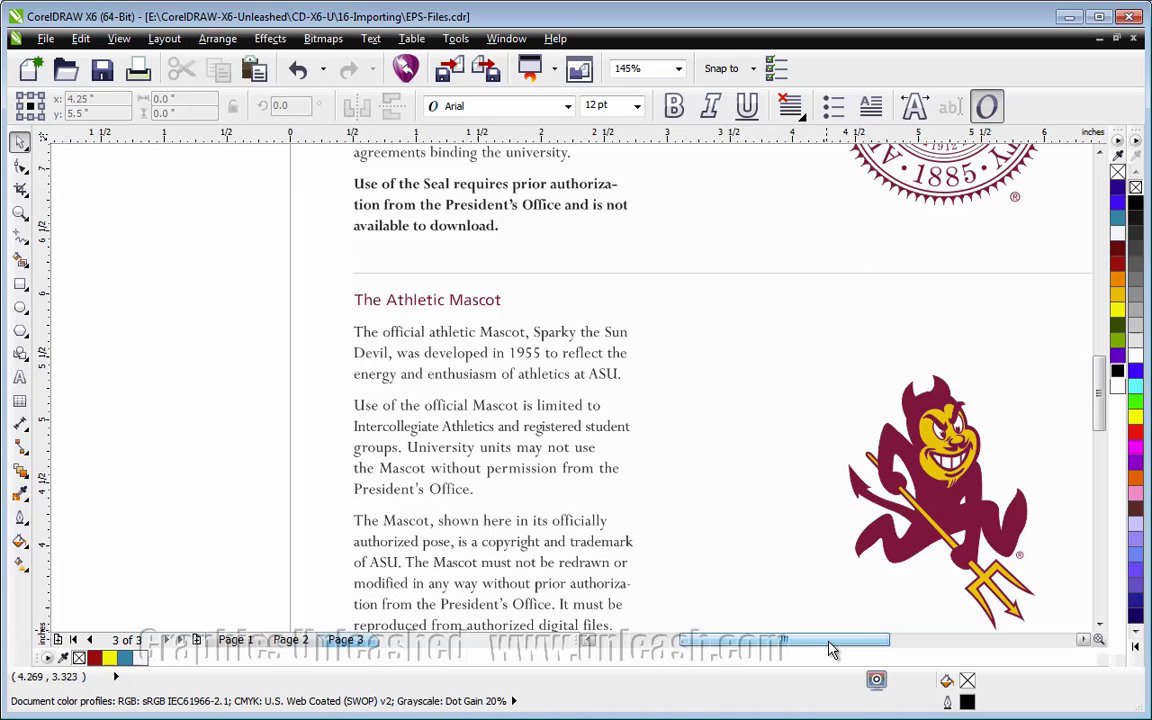
pyautogui.moveTo(829, 645); pyautogui.dragTo(877, 650)
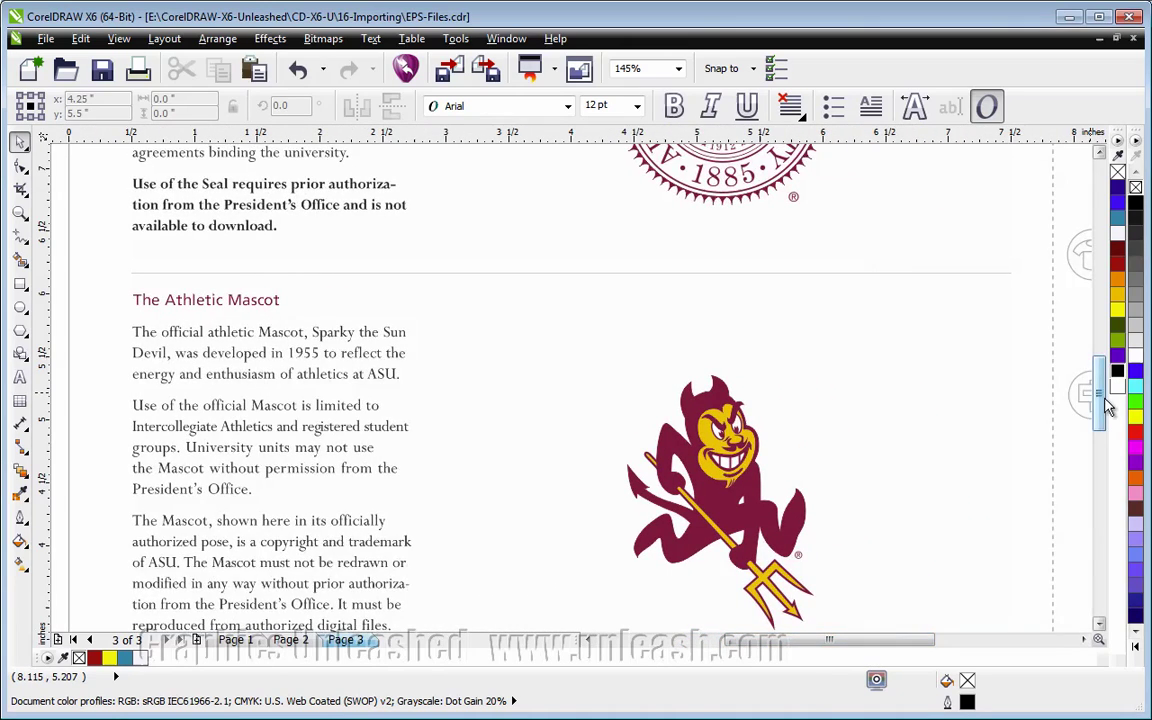
pyautogui.moveTo(1098, 391); pyautogui.dragTo(1103, 420)
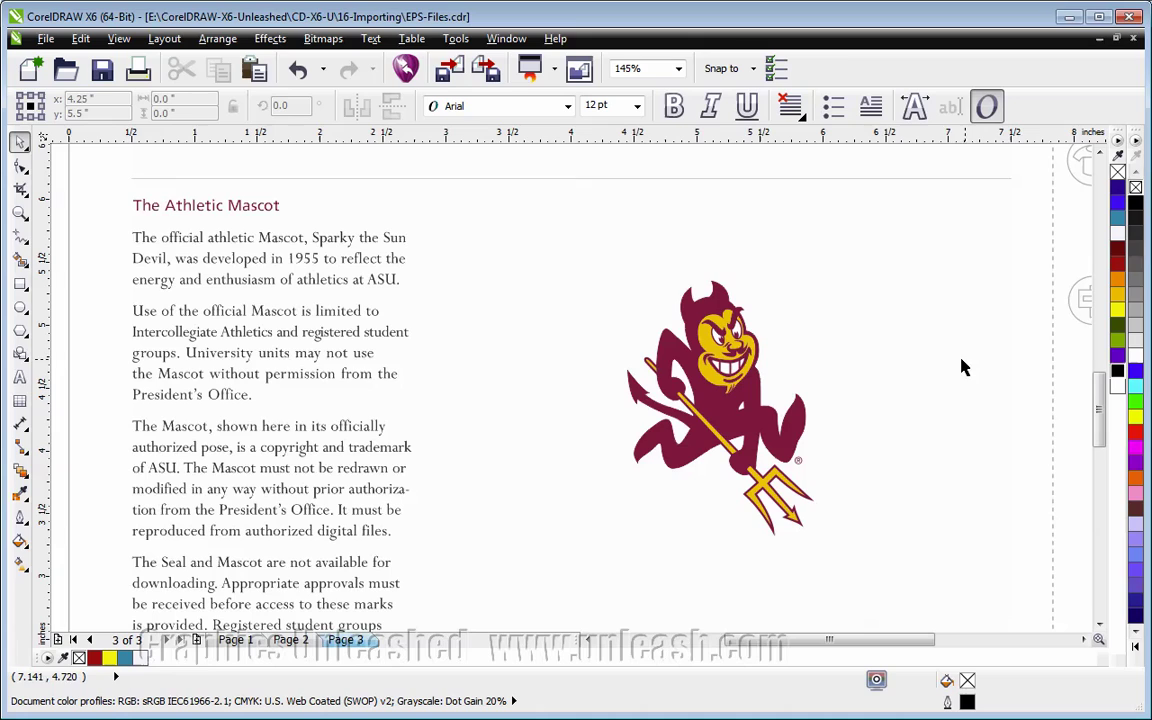
pyautogui.click(737, 421)
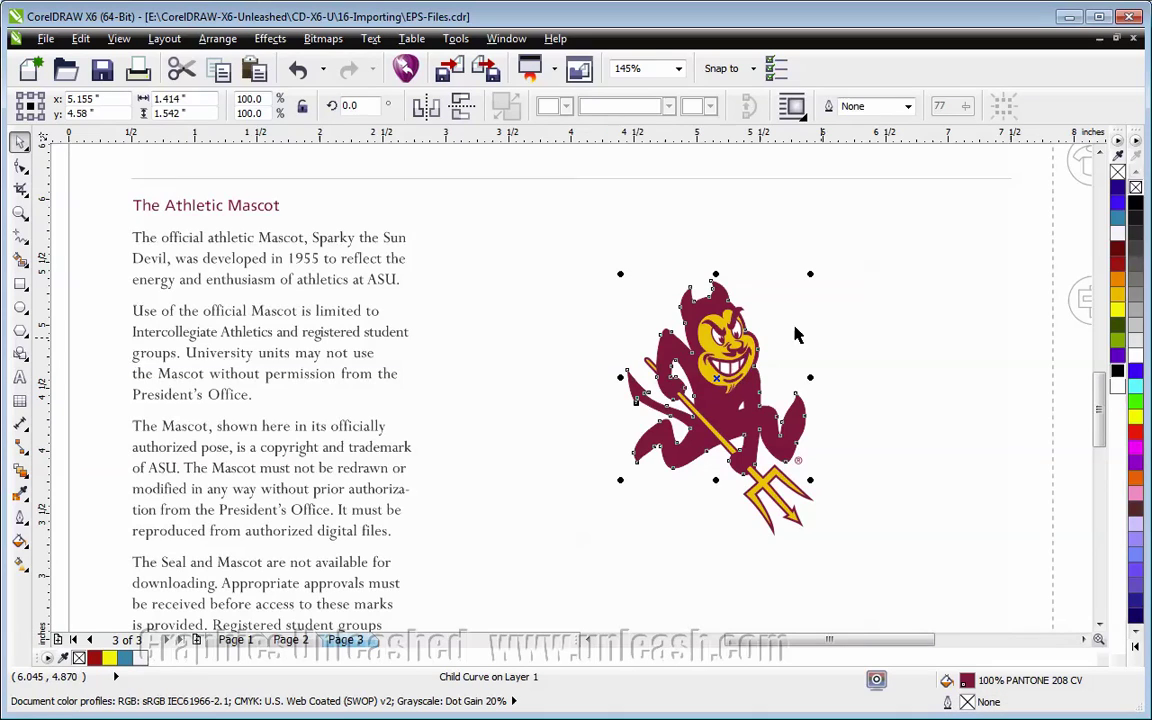
# Step: Select the mascot's yellow face curve and switch the view to Wireframe
pyautogui.keyDown('ctrl'); pyautogui.click(710, 343); pyautogui.keyUp('ctrl')
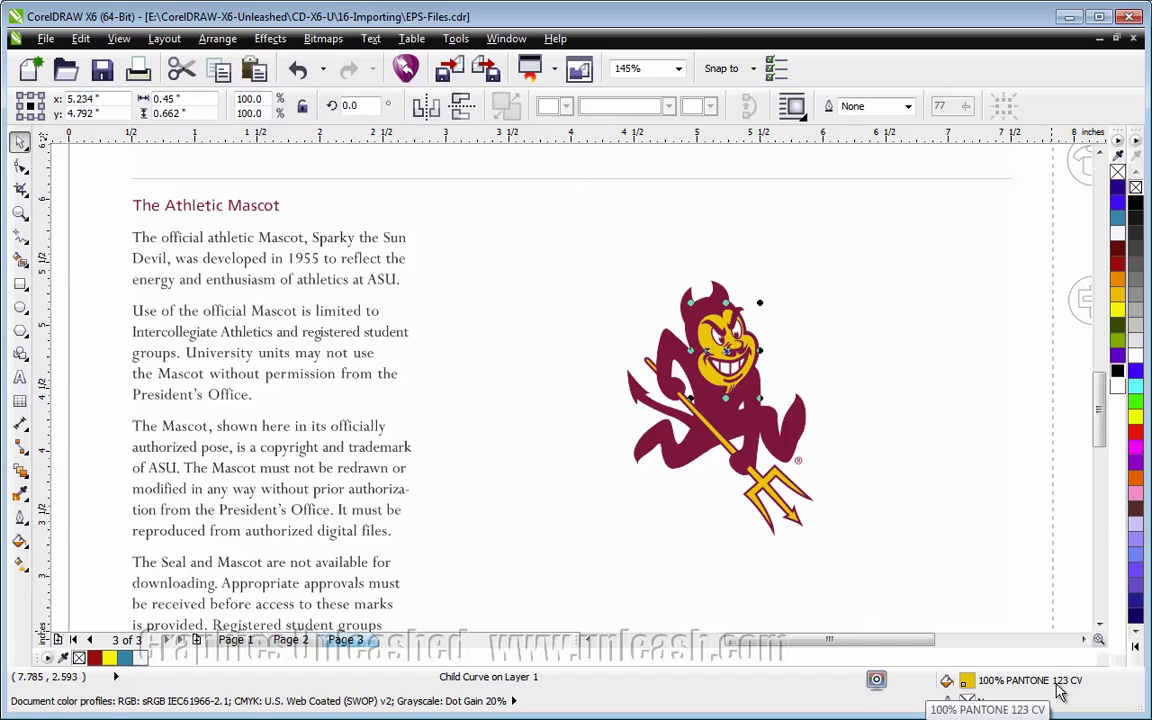
pyautogui.click(119, 39)
pyautogui.click(146, 80)
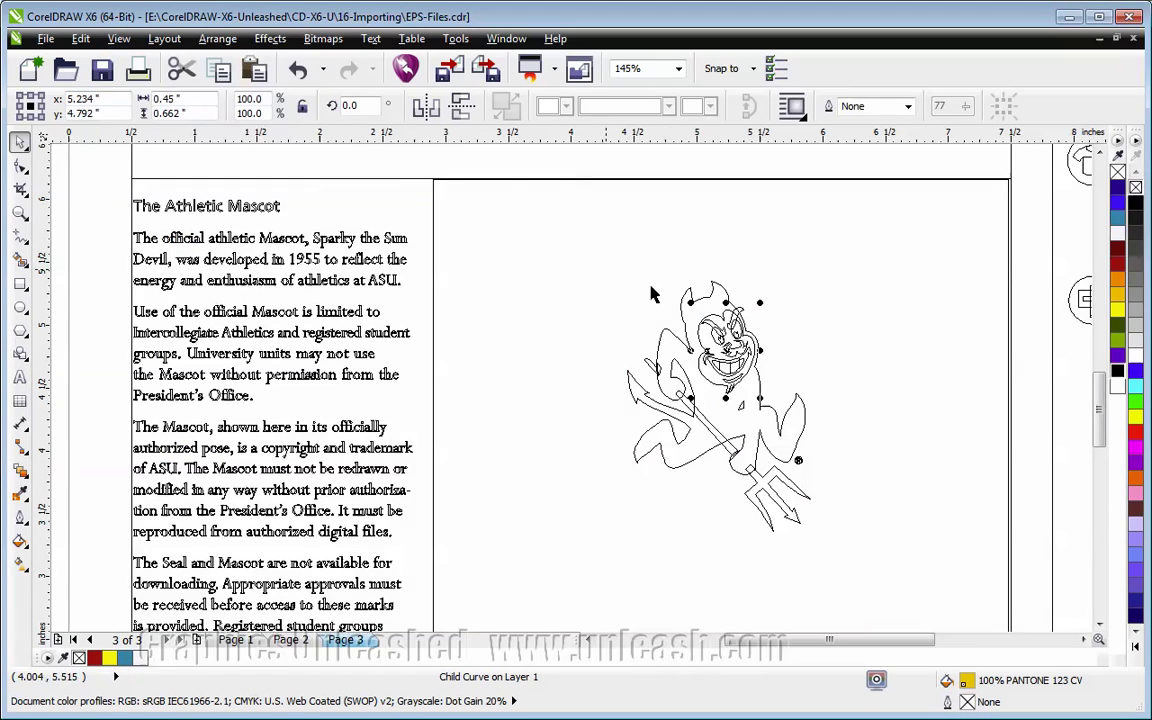